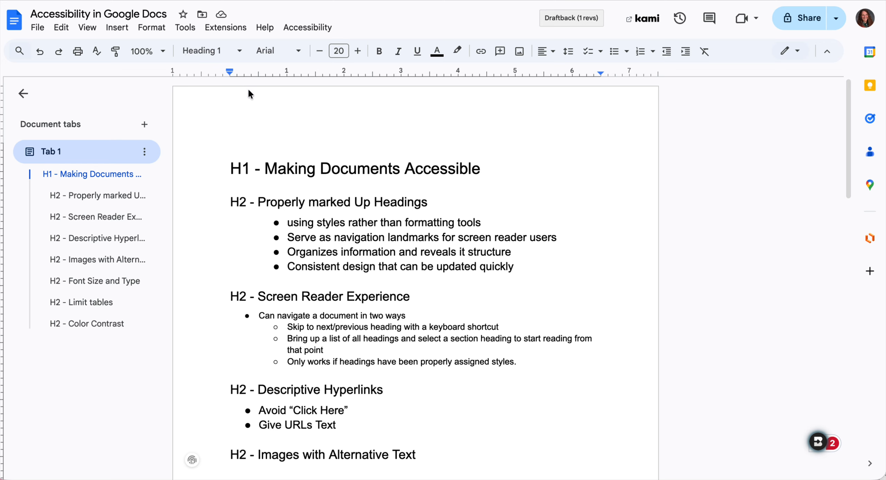
Step: Show the available paragraph styles and the options for the Normal text style
{"action": "left_click", "coordinate": [239, 52]}
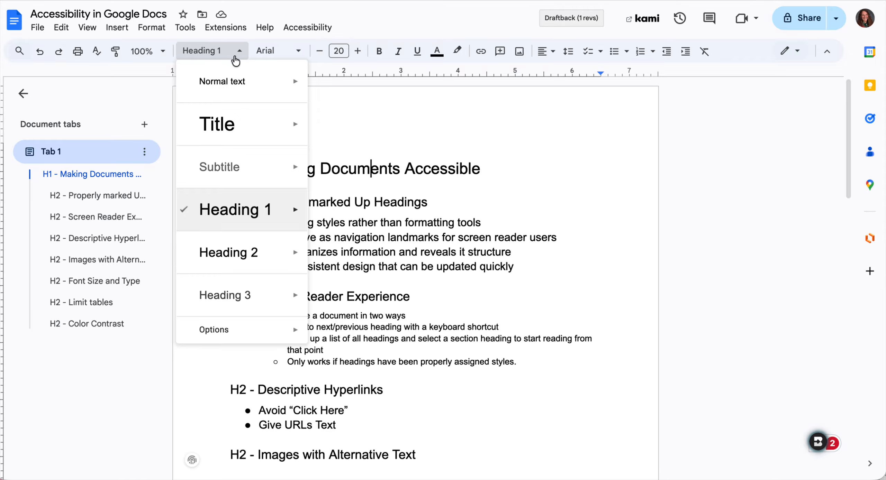
{"action": "mouse_move", "coordinate": [224, 81]}
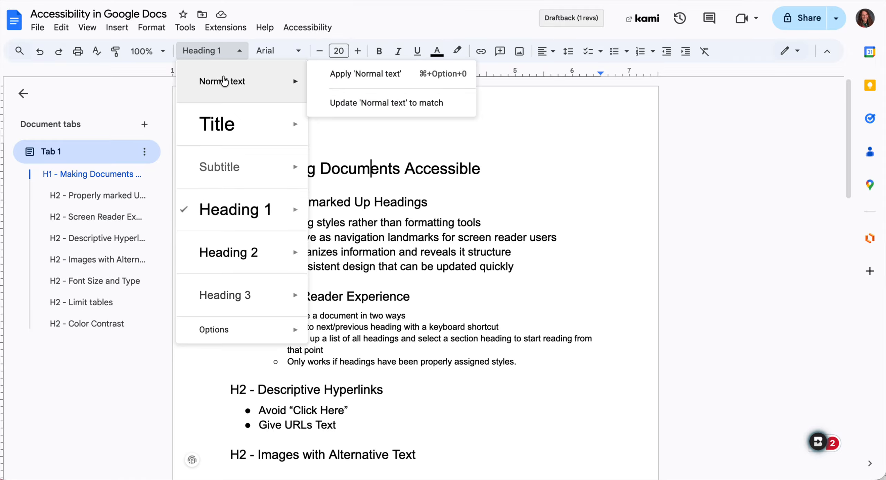
{"action": "left_click", "coordinate": [506, 159]}
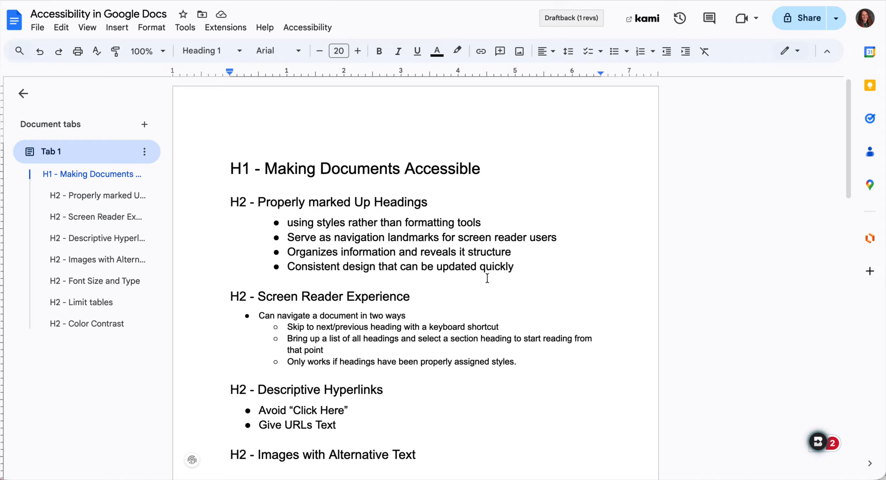
Step: Update the Normal text style to match the four bullets under the "Properly marked Up Headings" heading
{"action": "left_click_drag", "start_coordinate": [514, 267], "coordinate": [268, 217]}
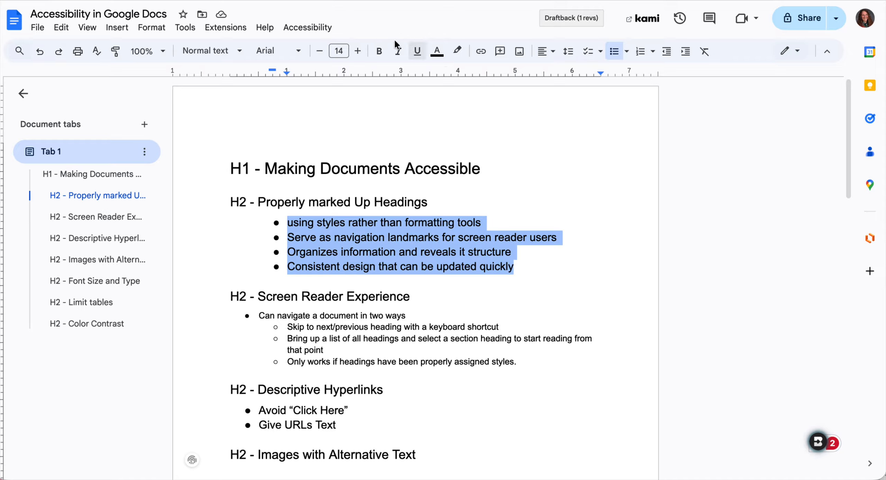
{"action": "left_click", "coordinate": [242, 57]}
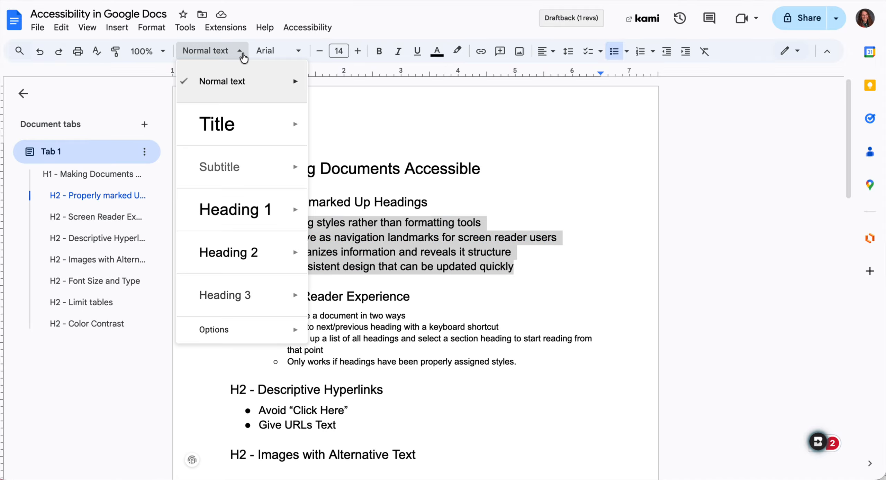
{"action": "mouse_move", "coordinate": [280, 83]}
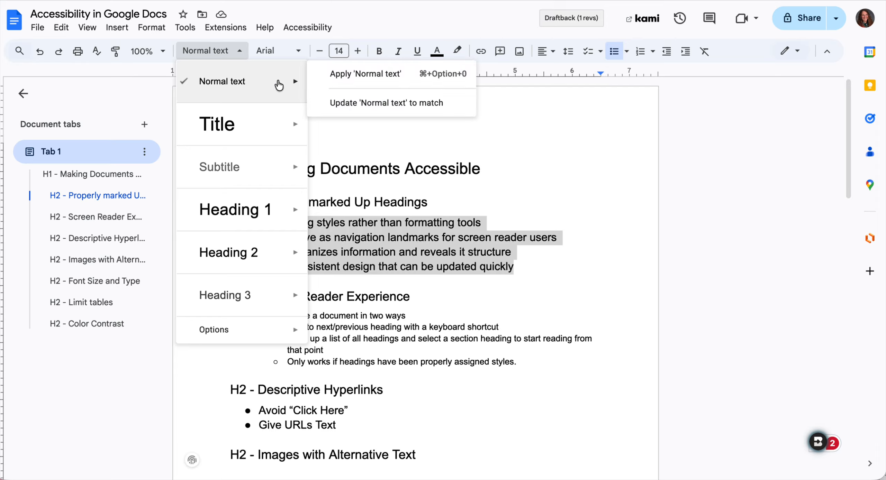
{"action": "left_click", "coordinate": [348, 107]}
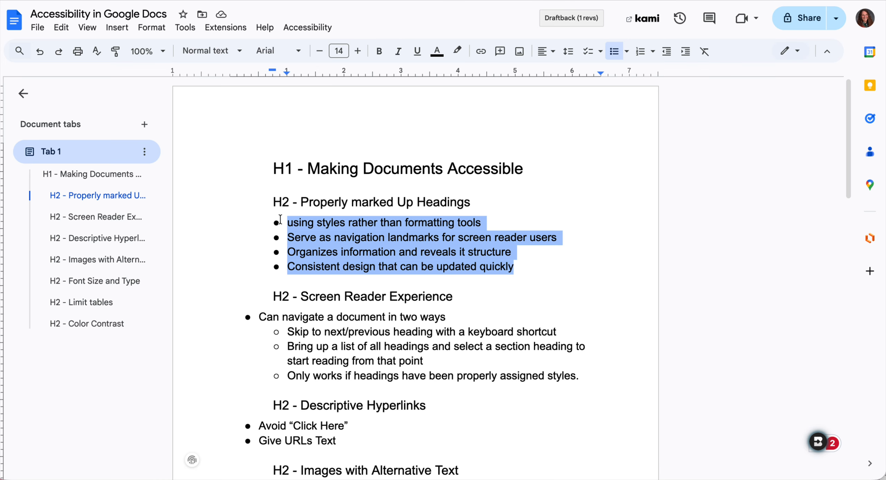
Step: Try to remove the indent in front of the "H2 - Properly marked Up Headings" heading
{"action": "left_click", "coordinate": [270, 202]}
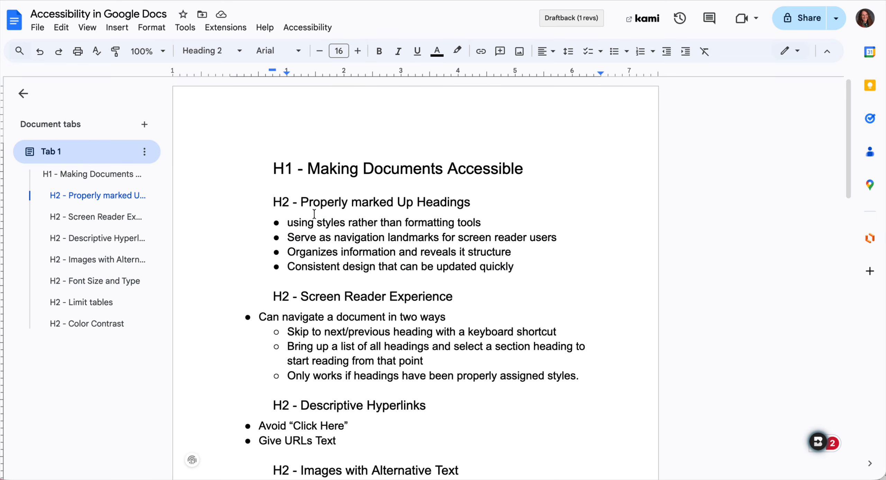
{"action": "key", "text": "BackSpace"}
Step: Review the two bullets under the Descriptive Hyperlinks heading and the sections below it
{"action": "scroll", "coordinate": [412, 286], "scroll_direction": "down", "scroll_amount": 3}
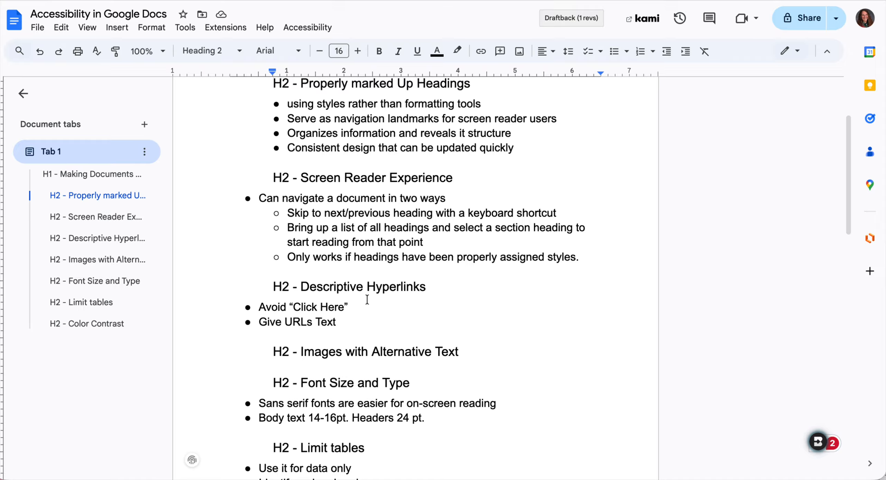
{"action": "left_click", "coordinate": [353, 305]}
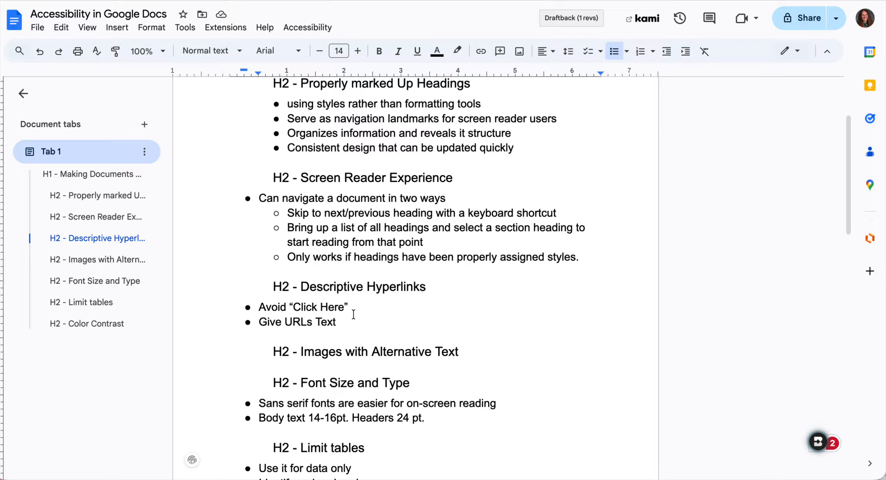
{"action": "left_click", "coordinate": [344, 320]}
{"action": "scroll", "coordinate": [371, 347], "scroll_direction": "down", "scroll_amount": 5}
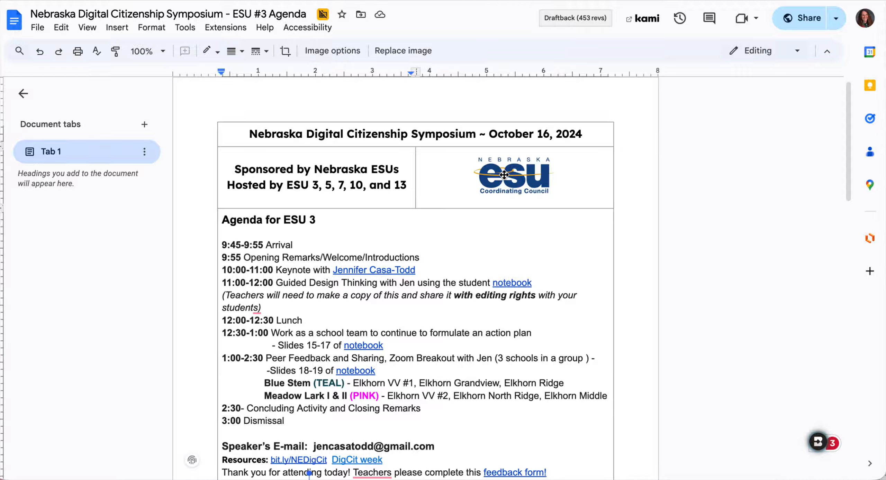
Step: In the Nebraska Digital Citizenship Symposium agenda document, open the alt text description field for the NE DigCit Symposium image
{"action": "left_click", "coordinate": [503, 175]}
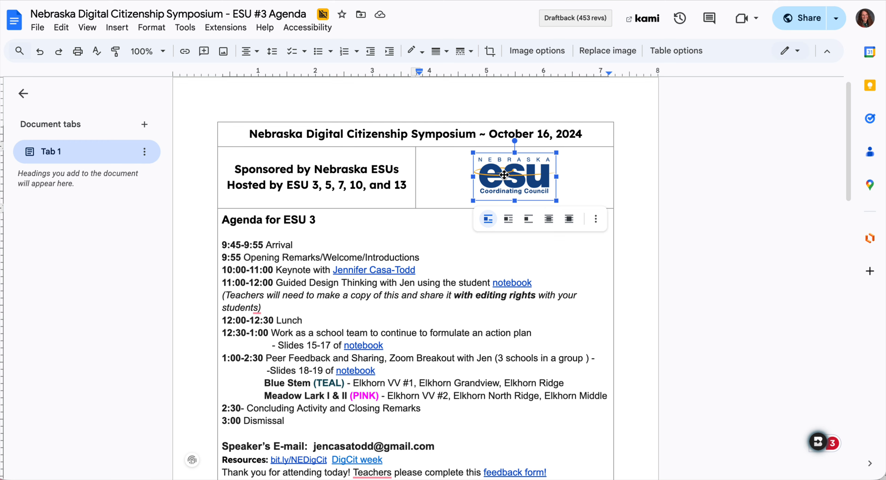
{"action": "scroll", "coordinate": [356, 242], "scroll_direction": "down", "scroll_amount": 6}
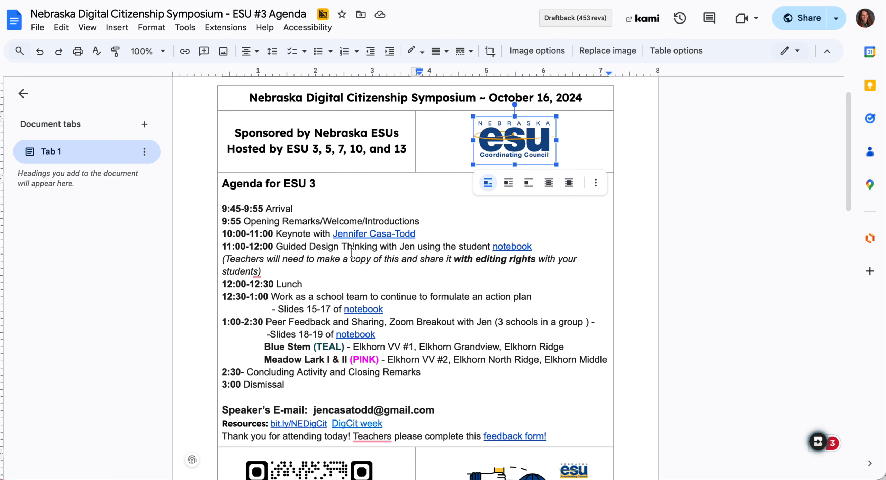
{"action": "left_click", "coordinate": [517, 339]}
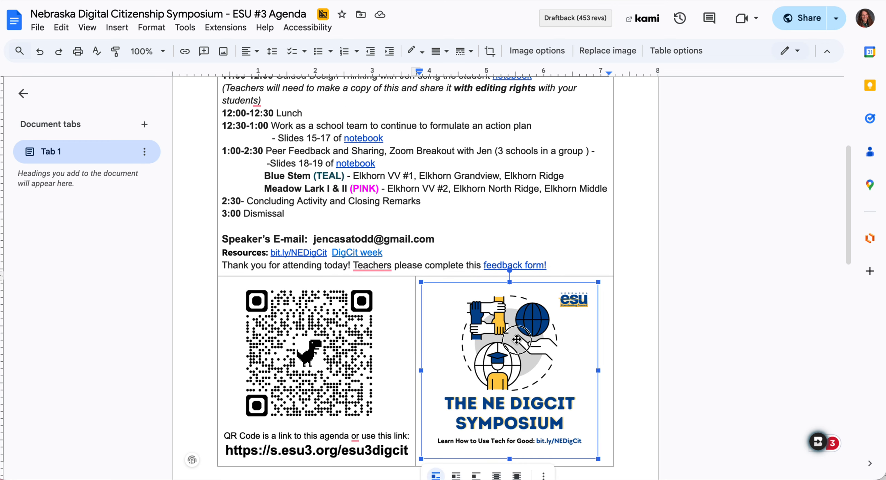
{"action": "left_click", "coordinate": [524, 57]}
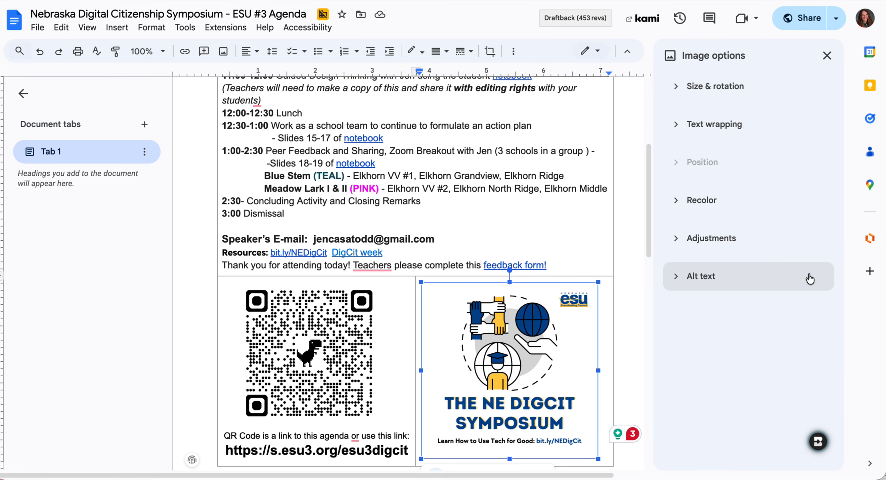
{"action": "left_click", "coordinate": [680, 280]}
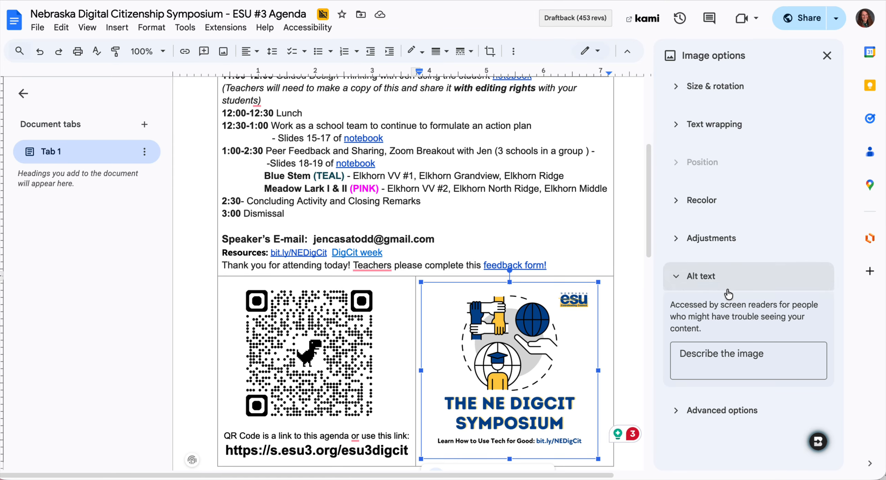
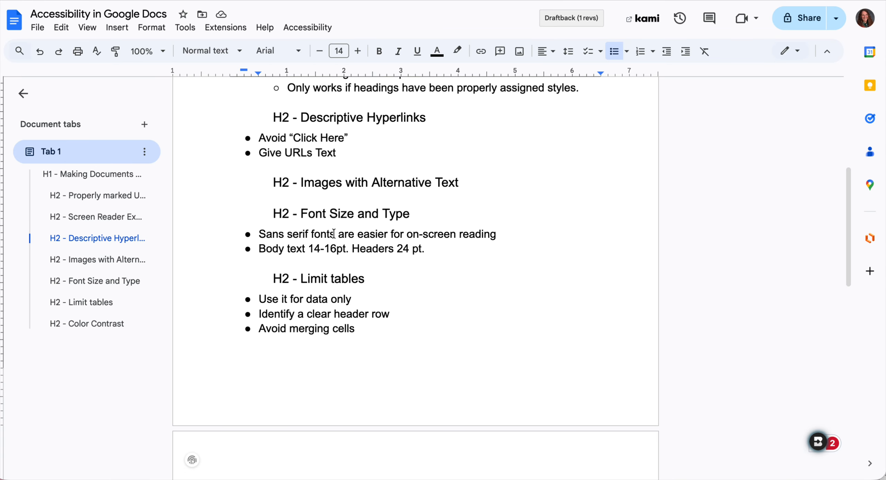
Step: Try the Berkshire Swash font on the "Sans serif fonts are easier for on-screen reading" bullet and set it back to Arial
{"action": "left_click", "coordinate": [498, 232]}
{"action": "left_click_drag", "start_coordinate": [498, 233], "coordinate": [256, 232]}
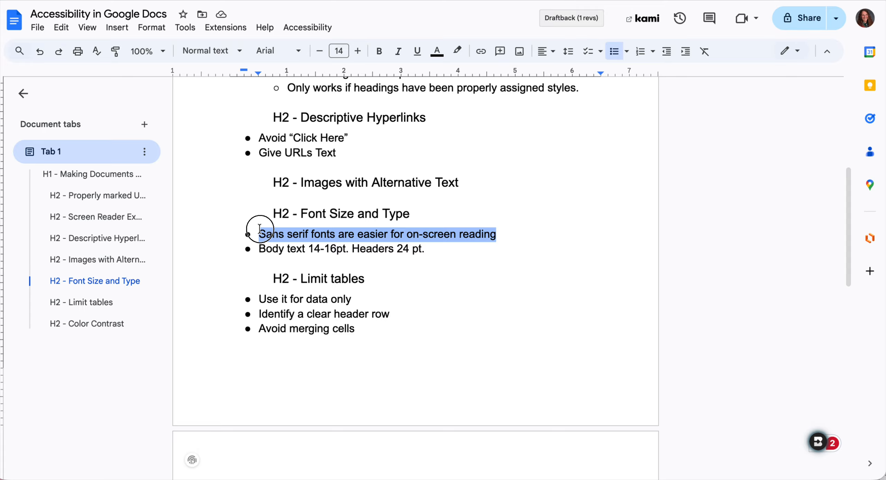
{"action": "left_click", "coordinate": [296, 52]}
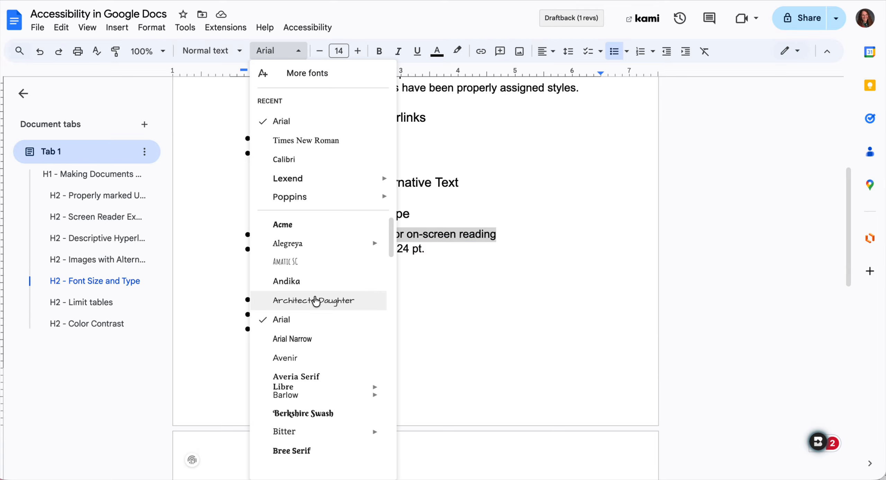
{"action": "scroll", "coordinate": [315, 301], "scroll_direction": "down", "scroll_amount": 3}
{"action": "left_click", "coordinate": [317, 330]}
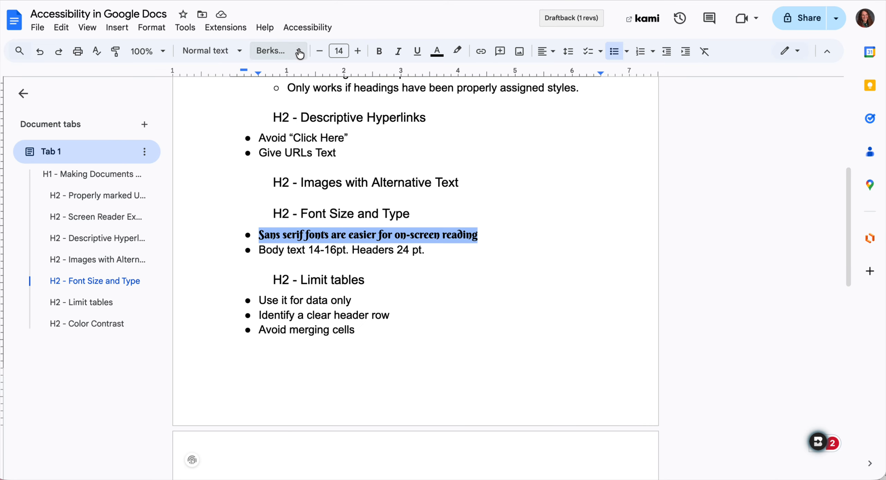
{"action": "left_click", "coordinate": [275, 51]}
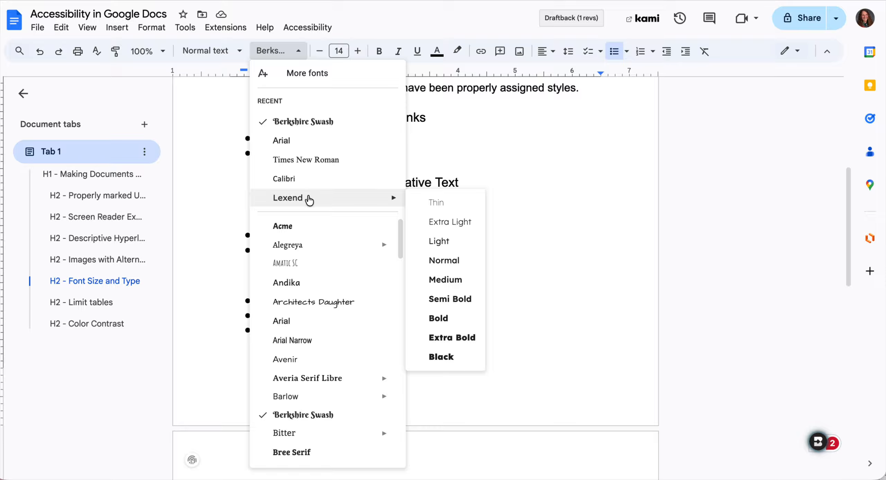
{"action": "left_click", "coordinate": [306, 149]}
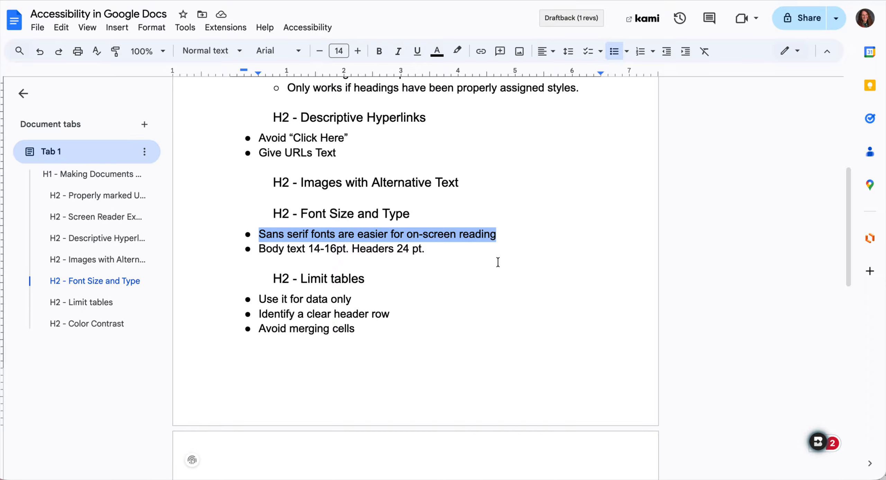
Step: Add an empty list item below the Adobe Color link in the Color Contrast section
{"action": "scroll", "coordinate": [320, 271], "scroll_direction": "down", "scroll_amount": 3}
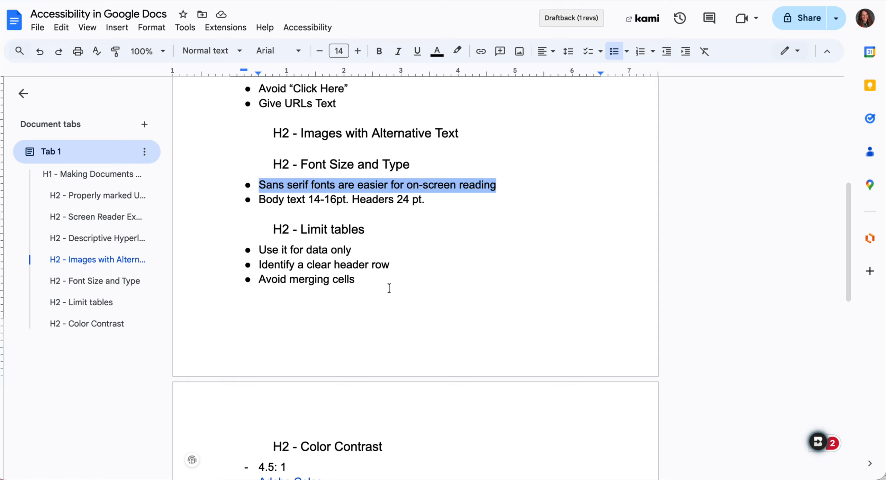
{"action": "scroll", "coordinate": [344, 271], "scroll_direction": "down", "scroll_amount": 4}
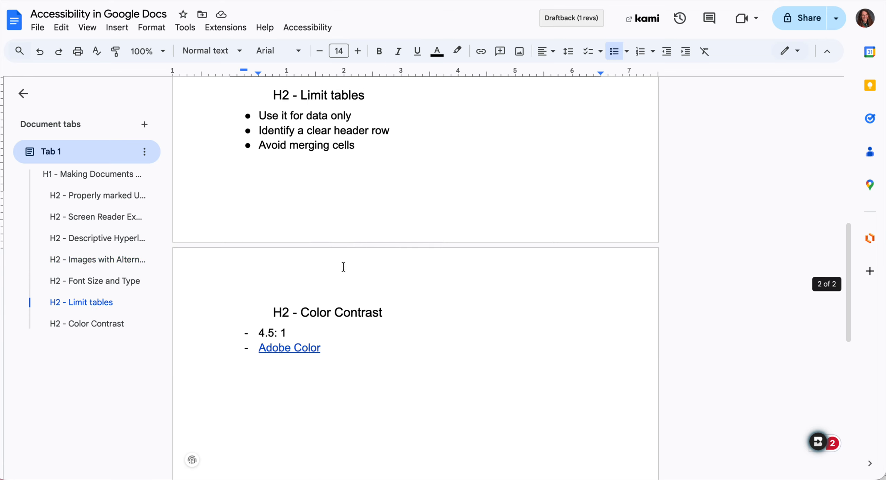
{"action": "scroll", "coordinate": [343, 267], "scroll_direction": "down", "scroll_amount": 1}
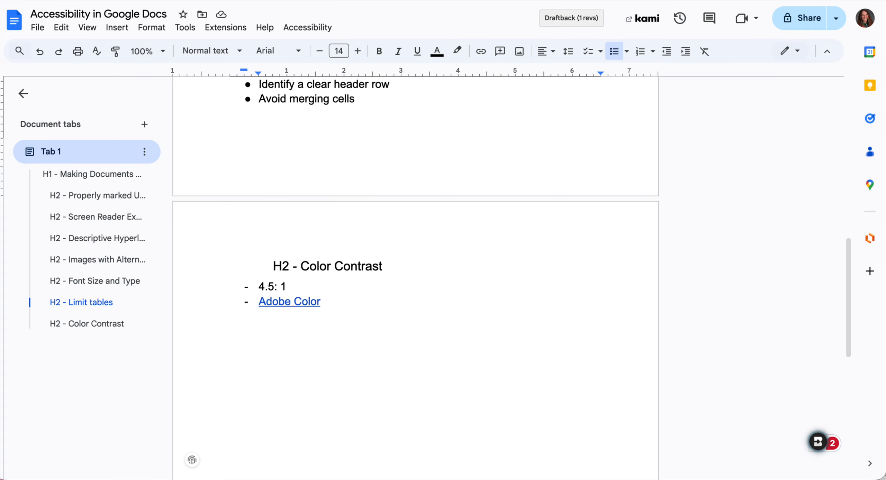
{"action": "left_click", "coordinate": [643, 0]}
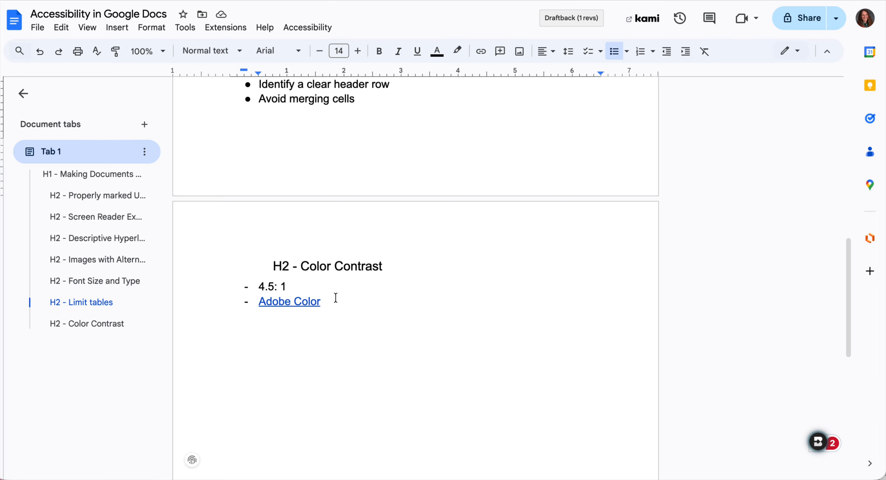
{"action": "left_click", "coordinate": [340, 305]}
{"action": "left_click", "coordinate": [216, 217]}
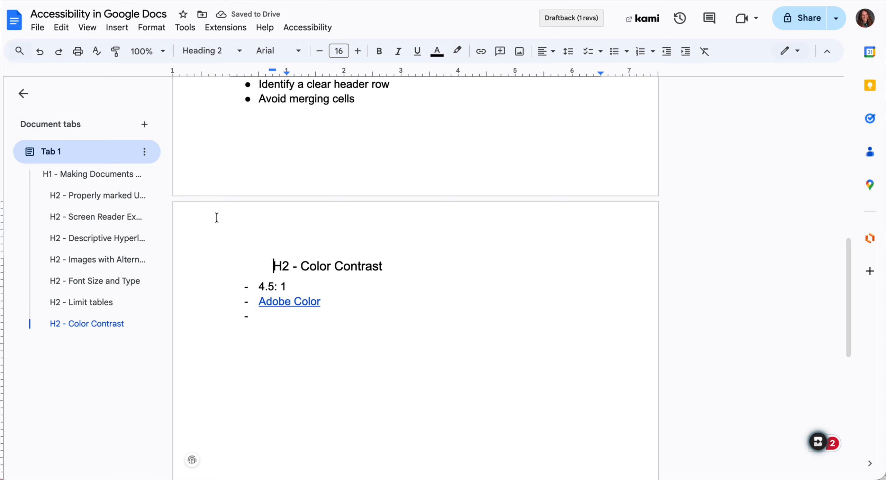
Step: Set the whole document's page color to the custom hex color 148fa1
{"action": "left_click", "coordinate": [37, 29]}
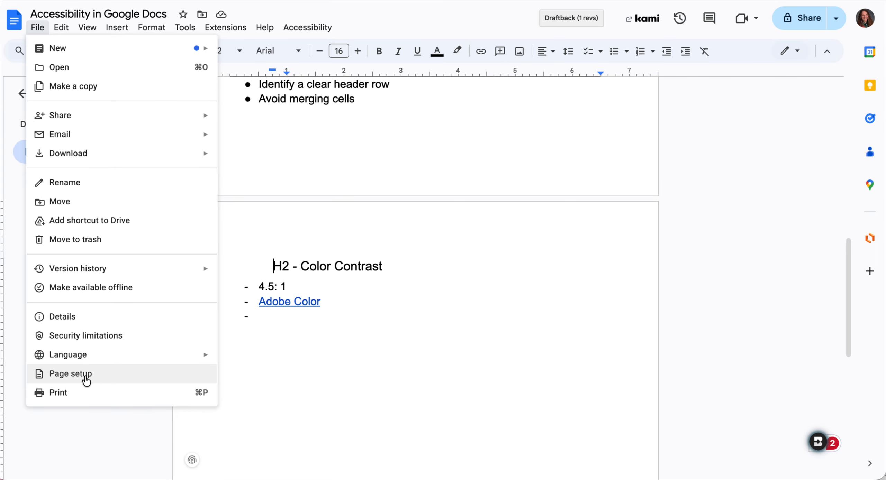
{"action": "left_click", "coordinate": [169, 374]}
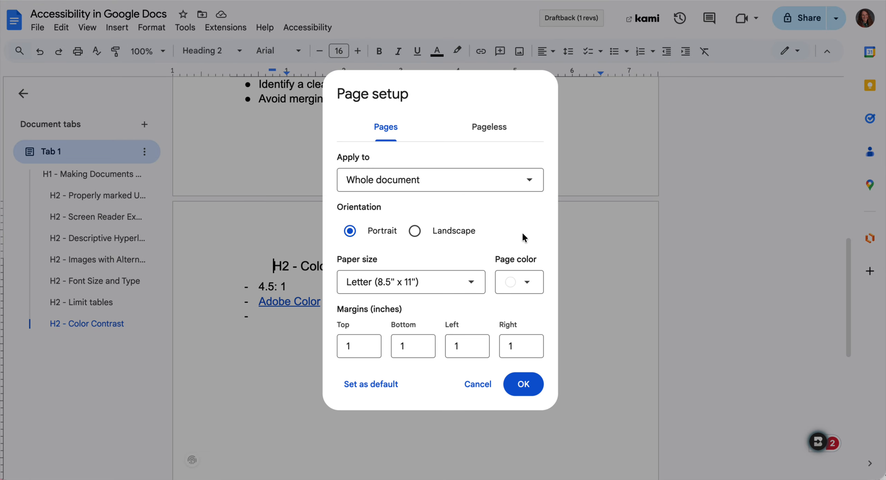
{"action": "left_click", "coordinate": [531, 288]}
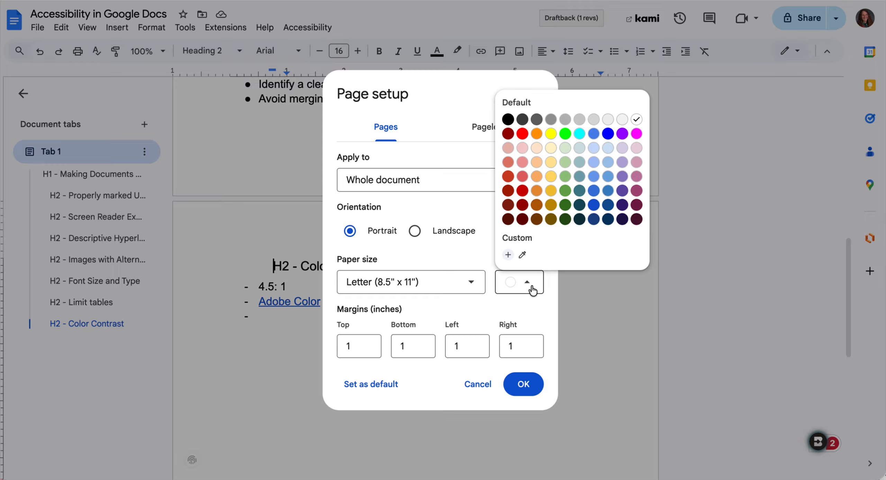
{"action": "left_click", "coordinate": [508, 255]}
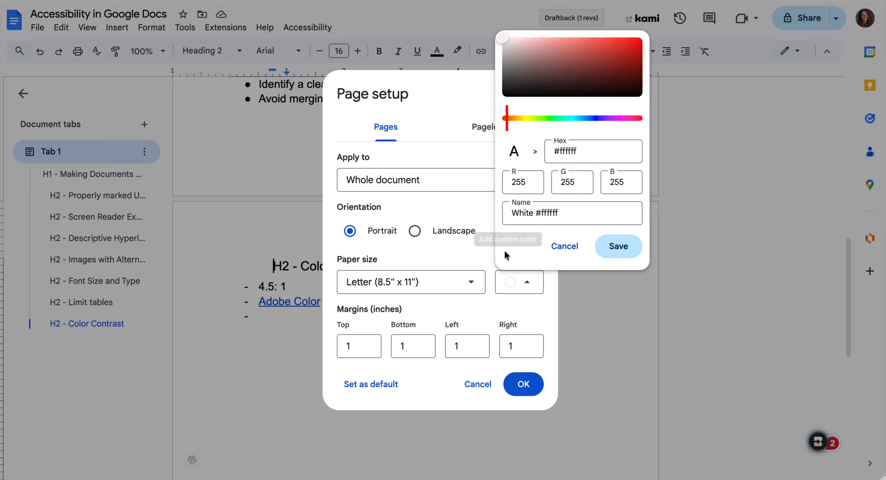
{"action": "left_click", "coordinate": [583, 150]}
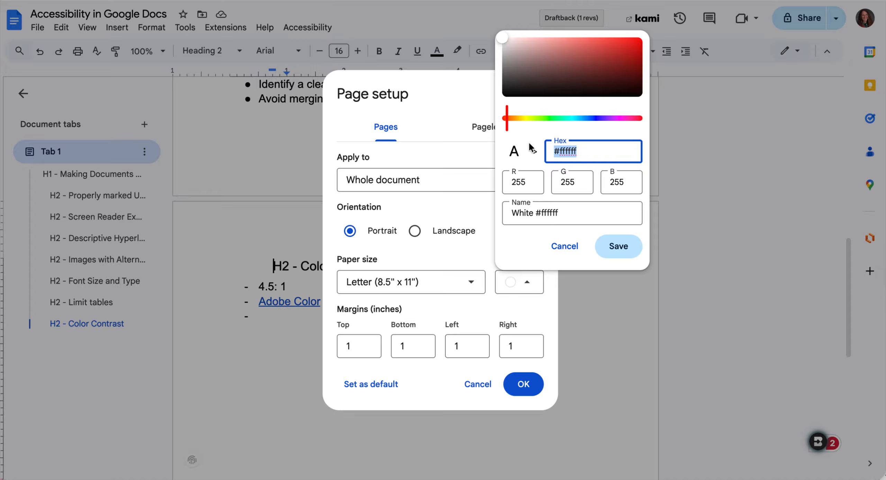
{"action": "type", "text": "148"}
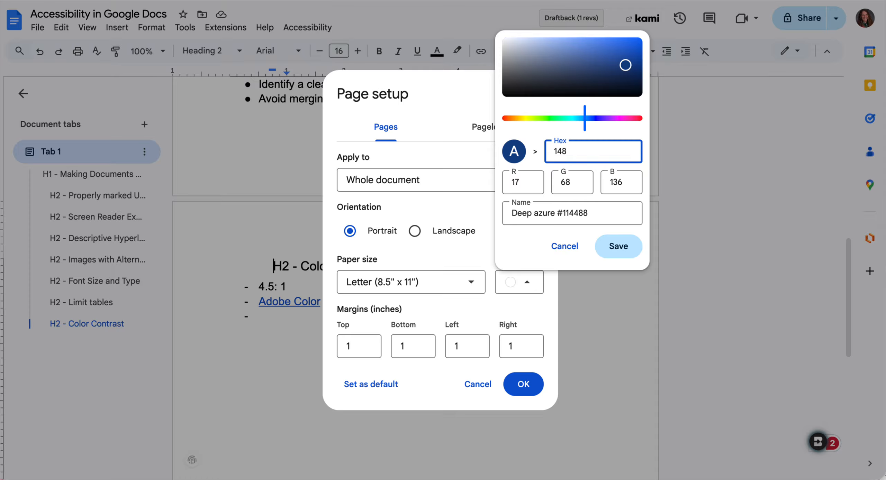
{"action": "type", "text": "fa1"}
{"action": "left_click", "coordinate": [618, 250]}
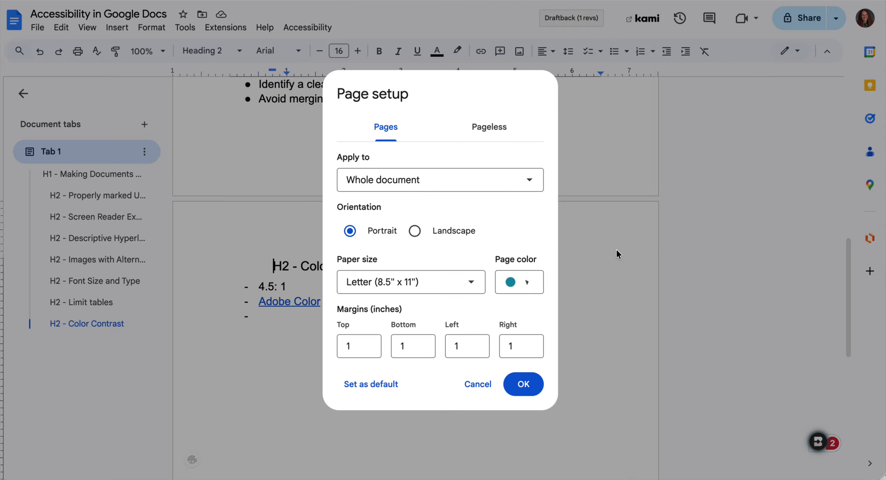
{"action": "left_click", "coordinate": [522, 385]}
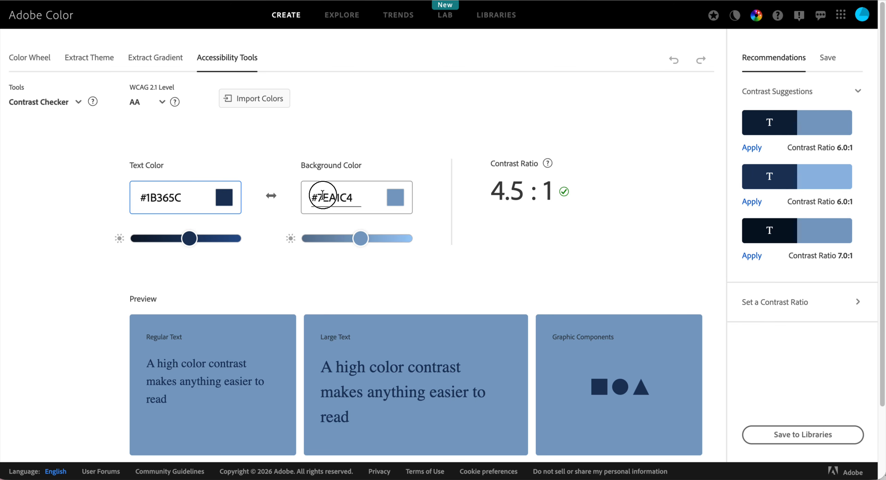
Step: In Adobe Color's Contrast Checker, set the background color to #148fa1 and the text color to white
{"action": "left_click_drag", "start_coordinate": [354, 195], "coordinate": [304, 194]}
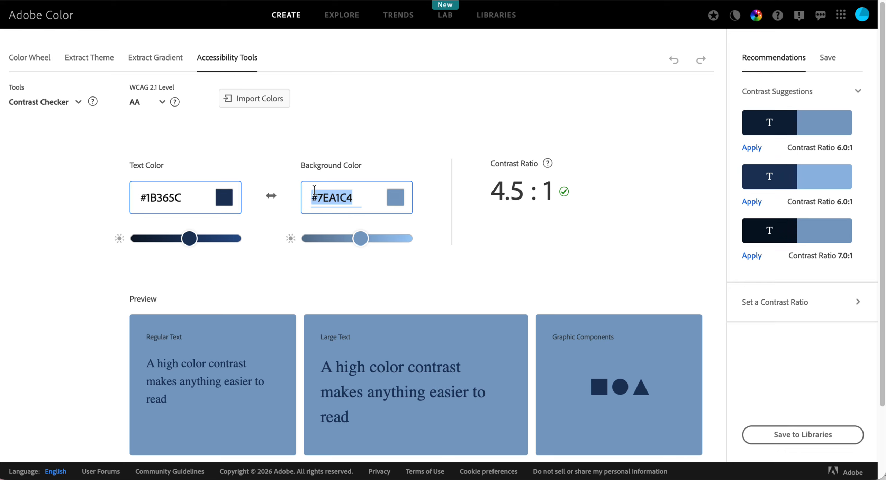
{"action": "type", "text": "#148fa1"}
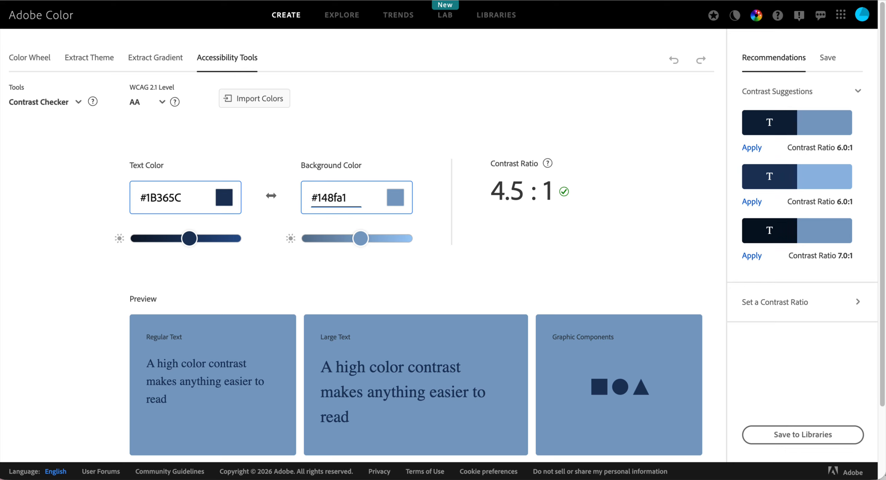
{"action": "left_click", "coordinate": [231, 203]}
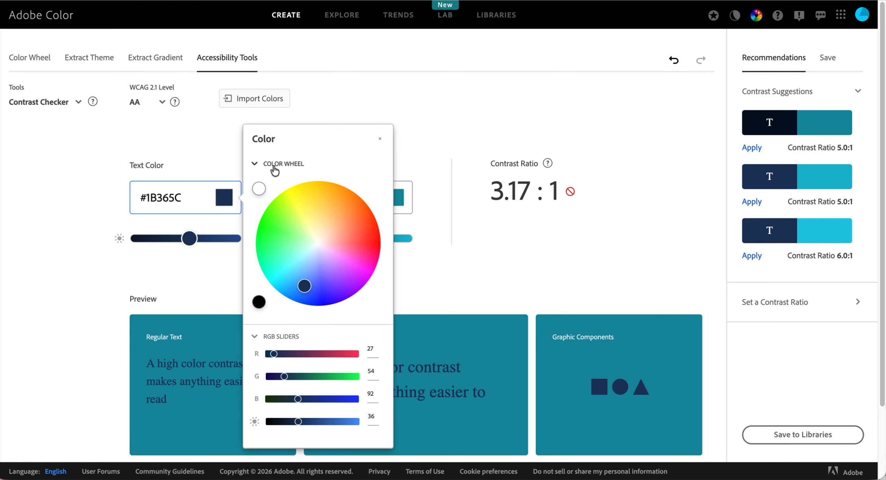
{"action": "left_click", "coordinate": [259, 189]}
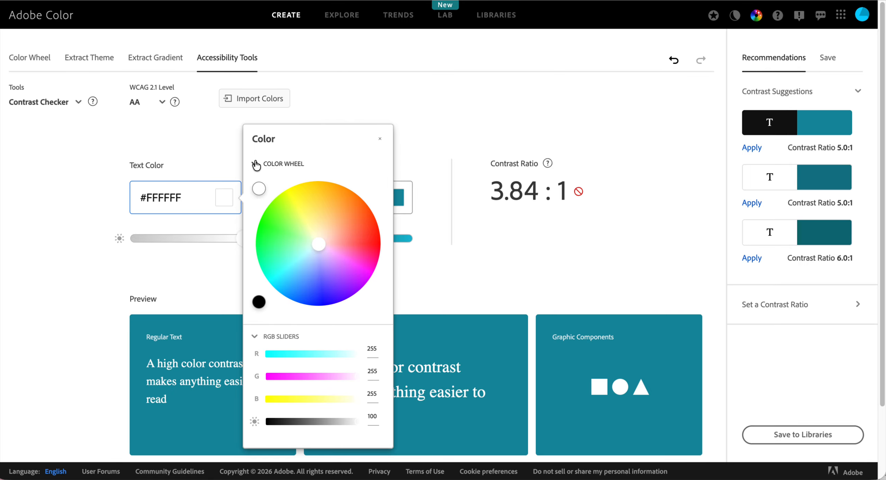
Step: Change the text color to black, #000000, for the contrast check against the teal background
{"action": "right_click", "coordinate": [259, 305]}
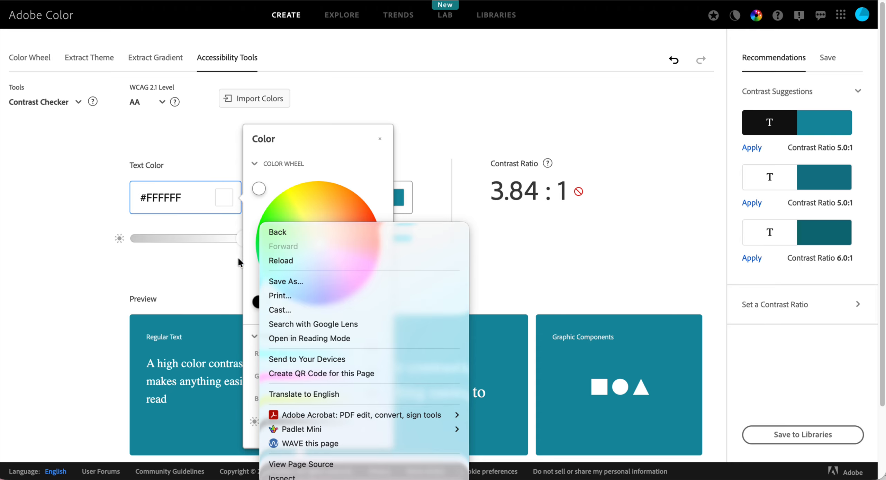
{"action": "left_click", "coordinate": [185, 260]}
{"action": "left_click", "coordinate": [195, 195]}
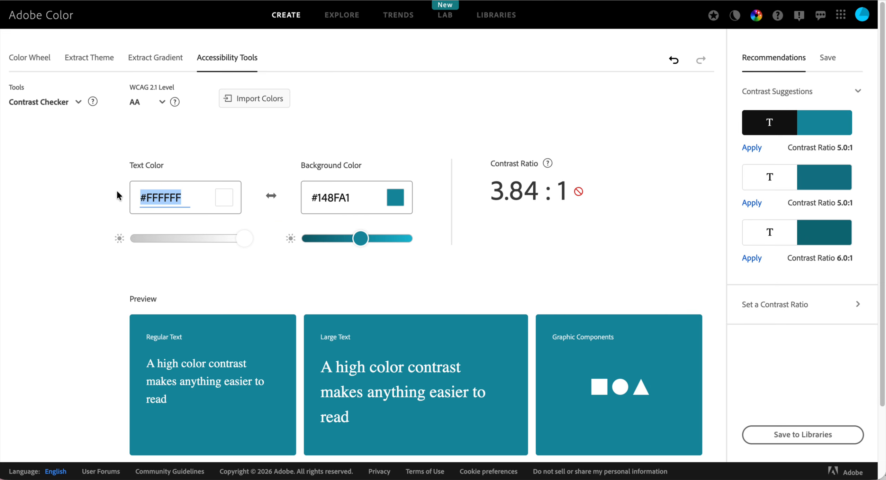
{"action": "left_click", "coordinate": [224, 199]}
{"action": "left_click", "coordinate": [258, 306]}
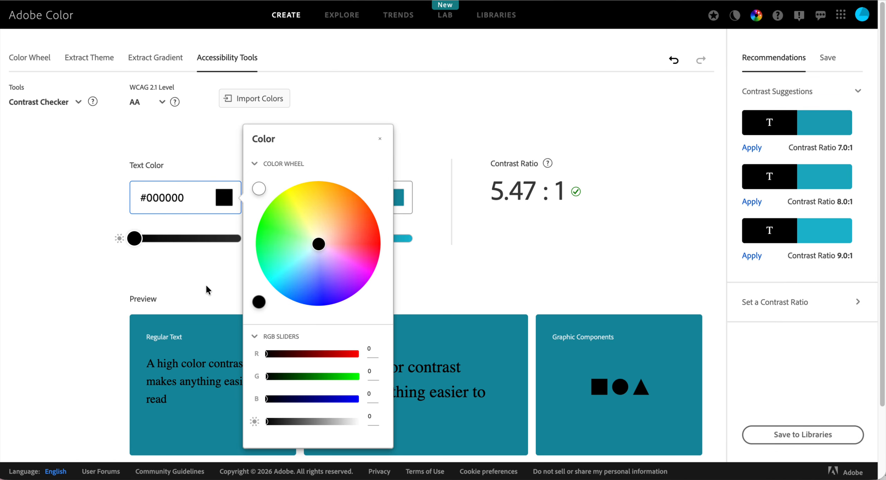
{"action": "left_click", "coordinate": [206, 290]}
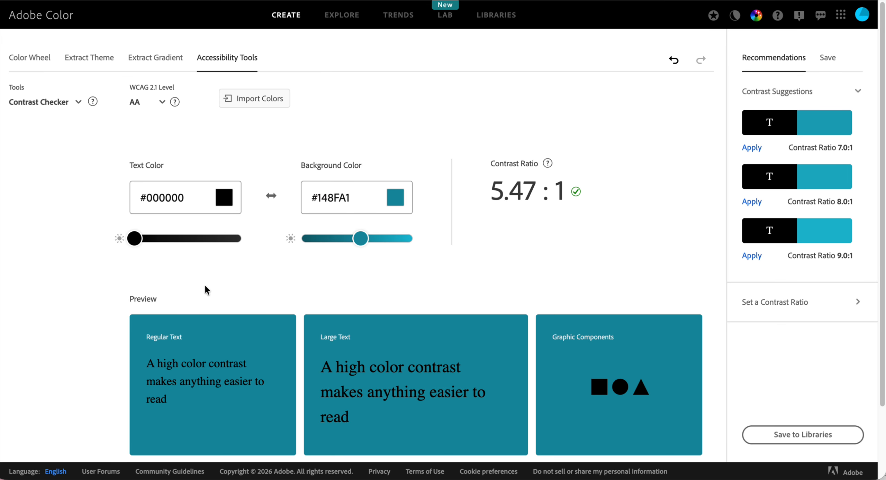
Step: Try white text on the teal background again and set the text color back to black
{"action": "left_click", "coordinate": [224, 198]}
{"action": "left_click", "coordinate": [259, 190]}
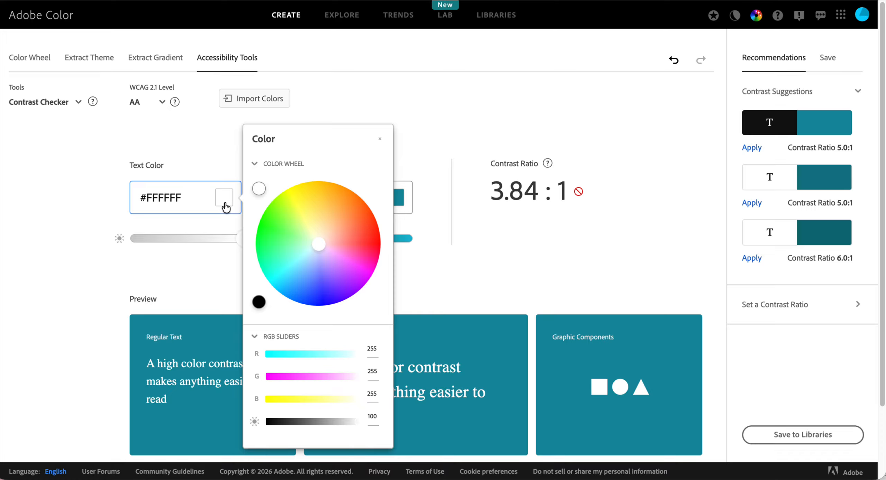
{"action": "left_click", "coordinate": [258, 302]}
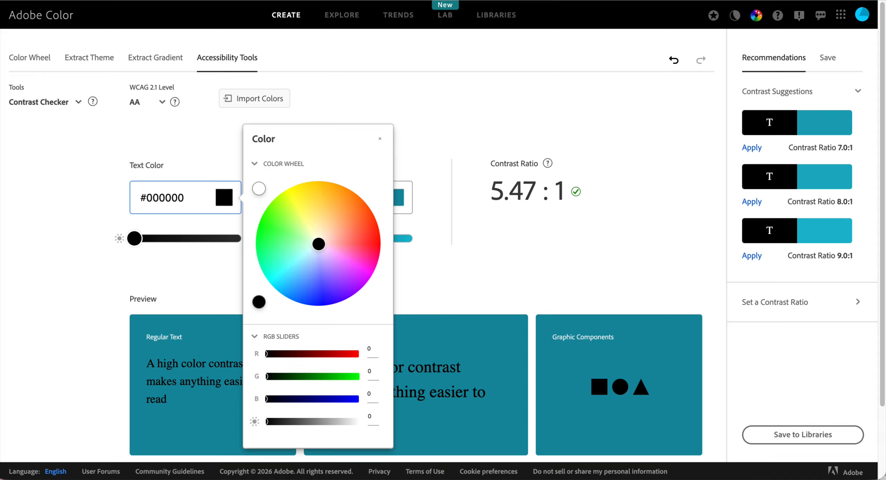
Step: Switch back to Google Docs, close the image options in the ESU #3 Agenda document, and review its table-based layout and links
{"action": "key", "text": "ctrl+shift+Tab"}
{"action": "scroll", "coordinate": [413, 476], "scroll_direction": "down", "scroll_amount": 3}
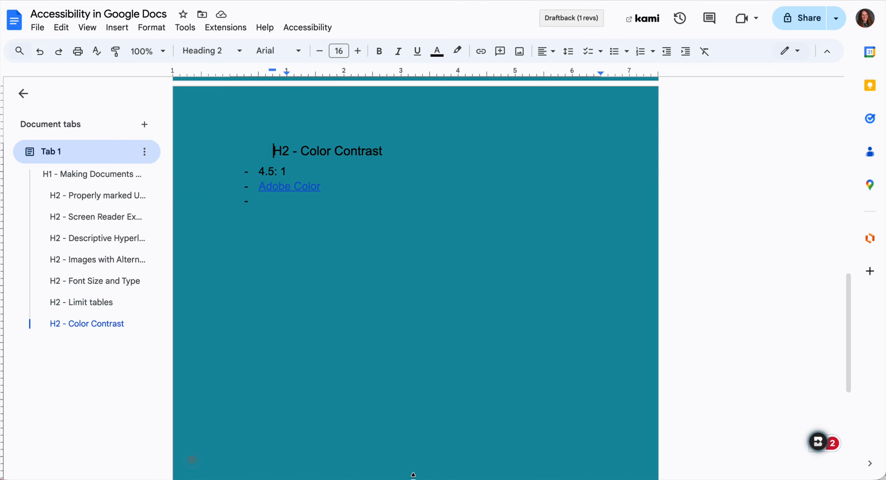
{"action": "scroll", "coordinate": [413, 476], "scroll_direction": "up", "scroll_amount": 4}
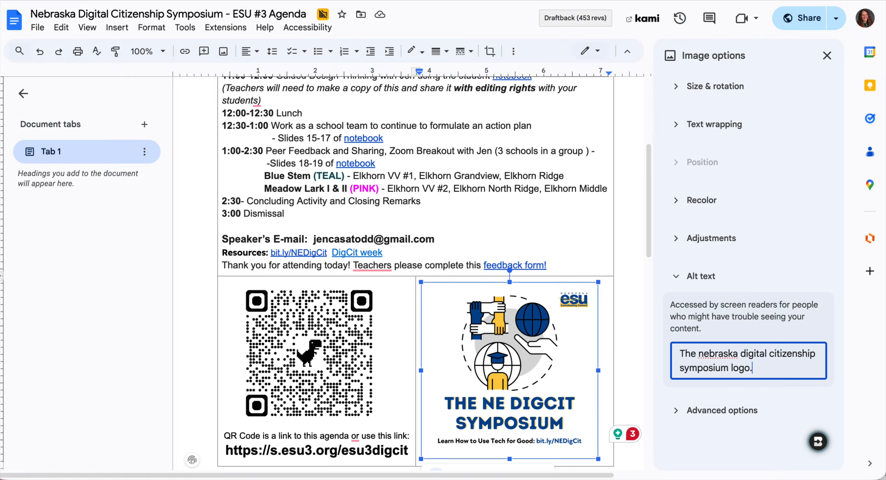
{"action": "left_click", "coordinate": [823, 59]}
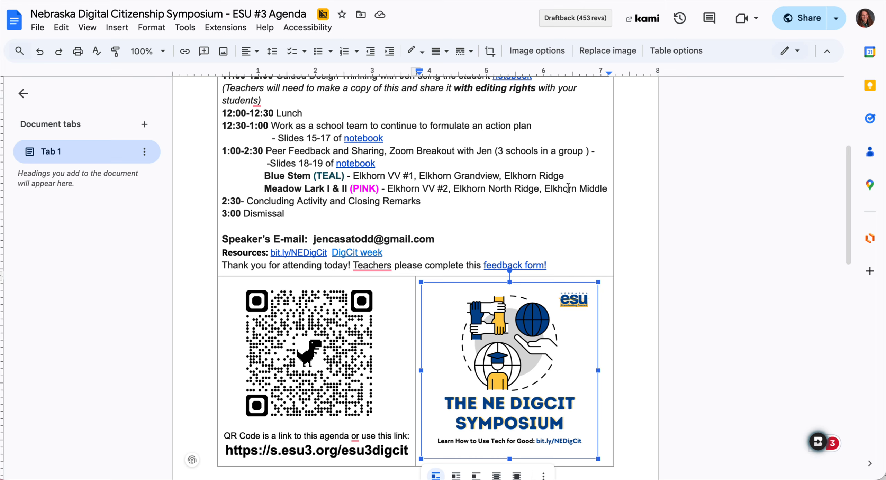
{"action": "scroll", "coordinate": [567, 188], "scroll_direction": "up", "scroll_amount": 6}
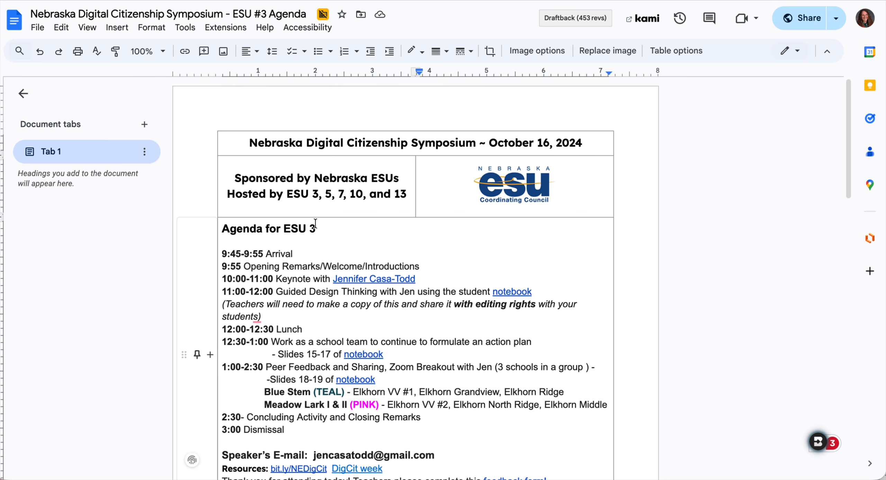
{"action": "scroll", "coordinate": [419, 279], "scroll_direction": "down", "scroll_amount": 1}
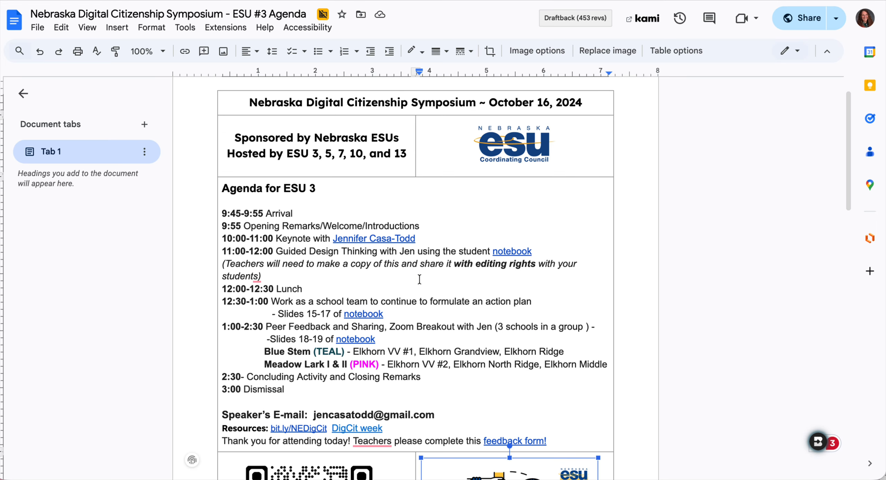
{"action": "scroll", "coordinate": [504, 221], "scroll_direction": "down", "scroll_amount": 3}
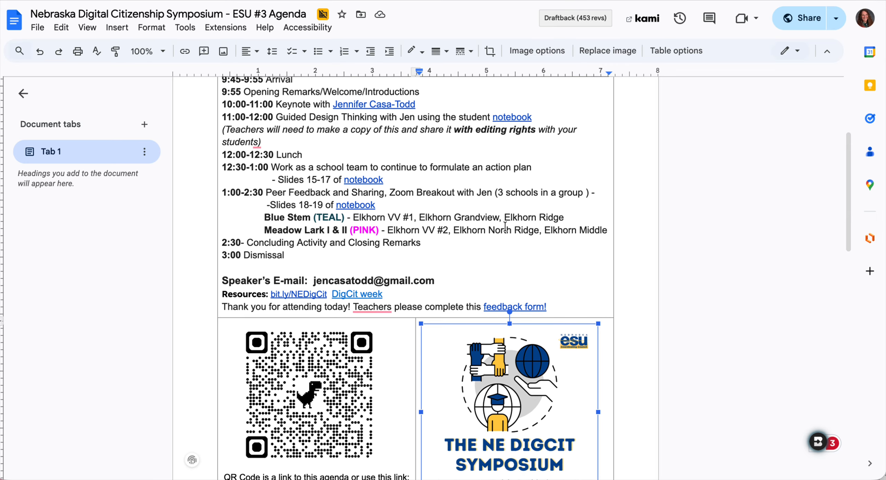
{"action": "scroll", "coordinate": [505, 227], "scroll_direction": "down", "scroll_amount": 7}
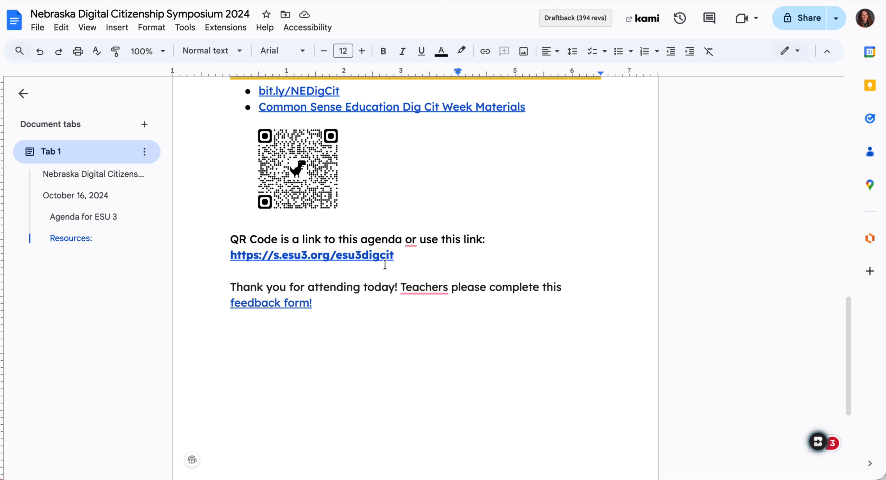
Step: In the Nebraska Digital Citizenship Symposium 2024 document, check the alt text of both header logos and the QR code
{"action": "scroll", "coordinate": [386, 259], "scroll_direction": "up", "scroll_amount": 15}
{"action": "scroll", "coordinate": [386, 260], "scroll_direction": "up", "scroll_amount": 3}
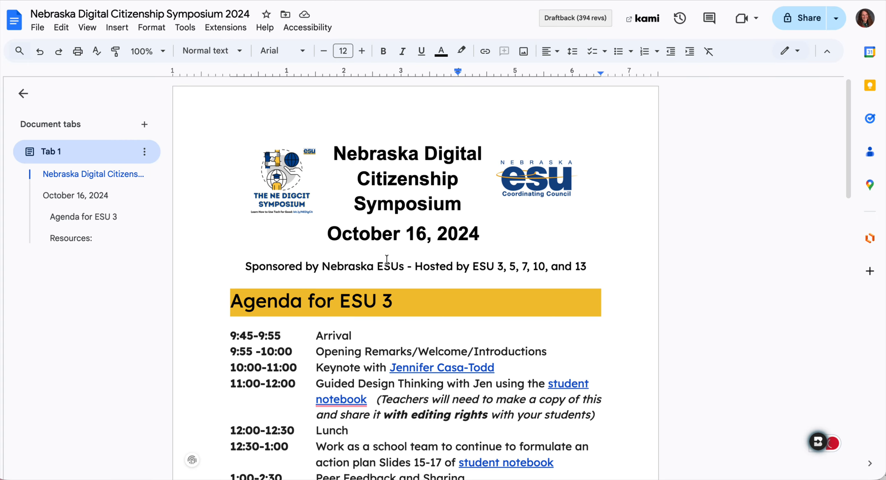
{"action": "left_click", "coordinate": [279, 187]}
{"action": "left_click", "coordinate": [325, 51]}
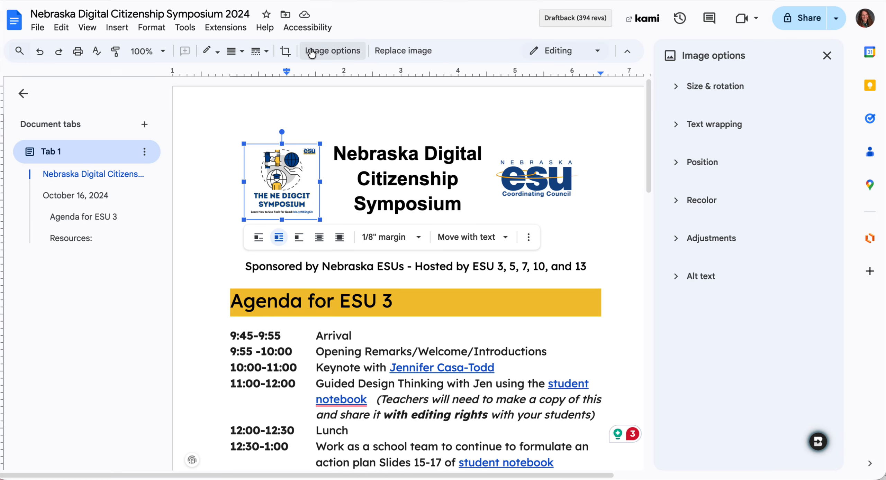
{"action": "left_click", "coordinate": [705, 277]}
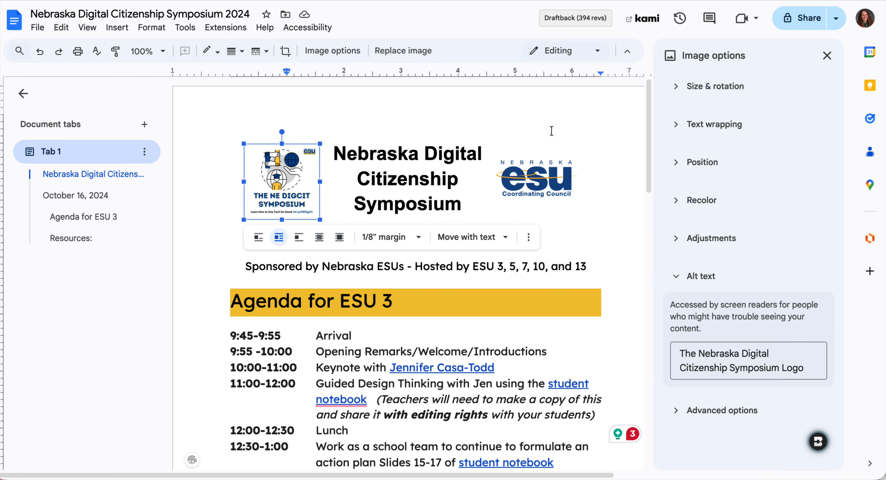
{"action": "left_click", "coordinate": [529, 172]}
{"action": "scroll", "coordinate": [565, 297], "scroll_direction": "down", "scroll_amount": 5}
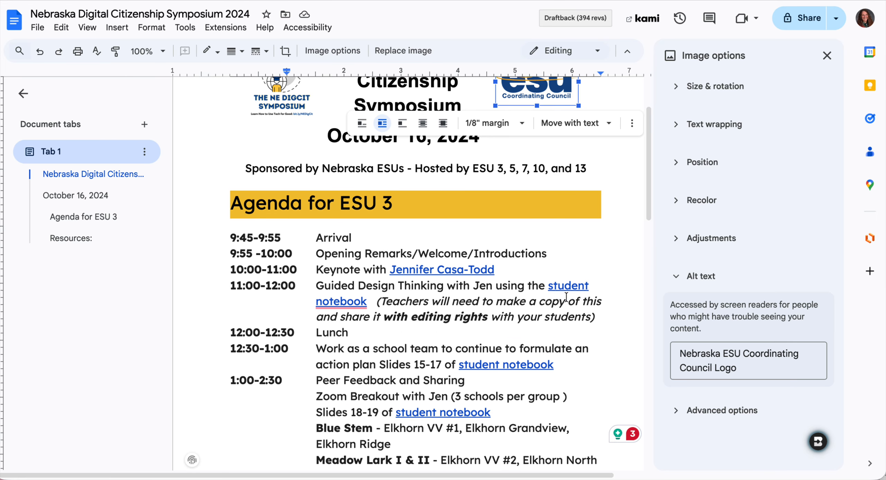
{"action": "scroll", "coordinate": [565, 297], "scroll_direction": "down", "scroll_amount": 8}
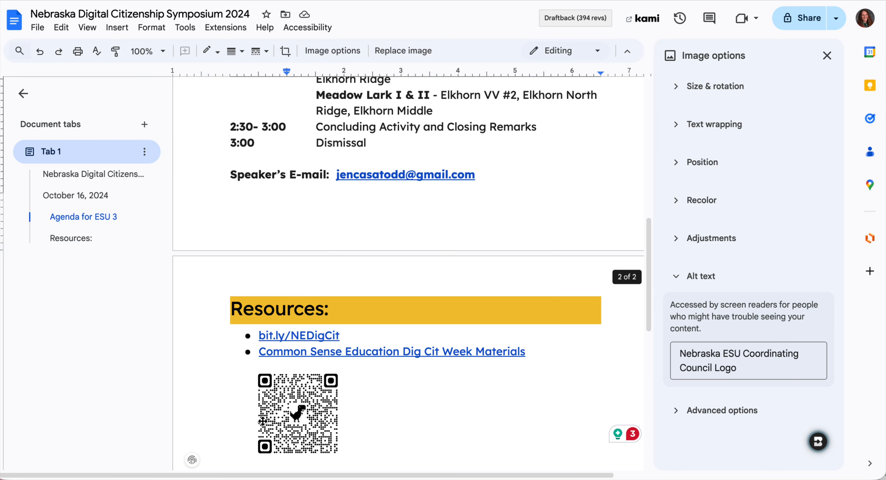
{"action": "left_click", "coordinate": [274, 409]}
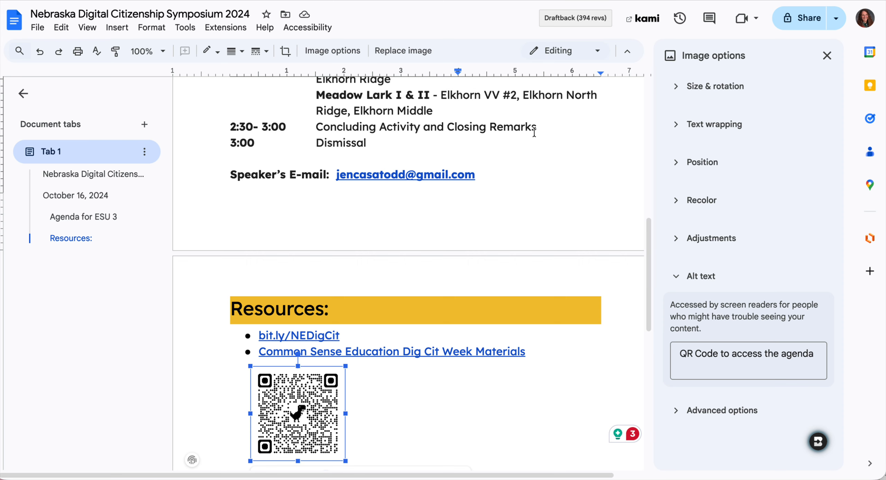
{"action": "scroll", "coordinate": [535, 132], "scroll_direction": "up", "scroll_amount": 13}
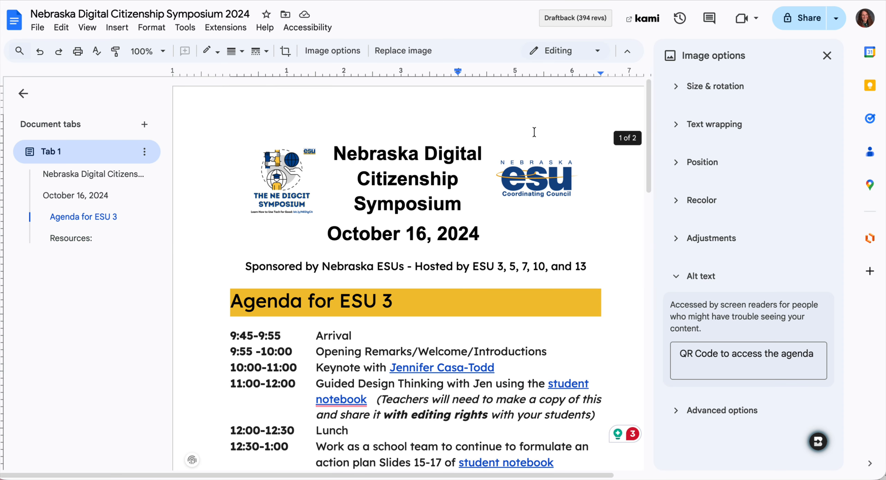
Step: Check the paragraph style of the symposium title, look over the agenda schedule, and close the image options
{"action": "left_click", "coordinate": [398, 153]}
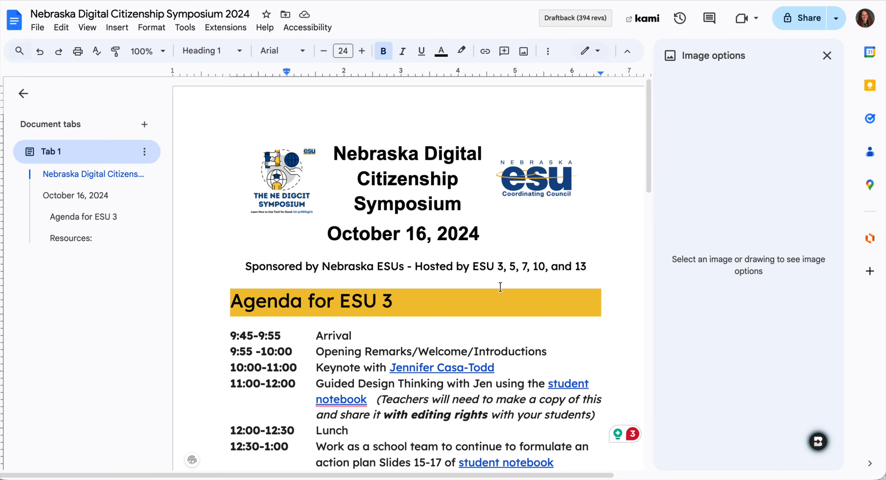
{"action": "scroll", "coordinate": [411, 318], "scroll_direction": "down", "scroll_amount": 3}
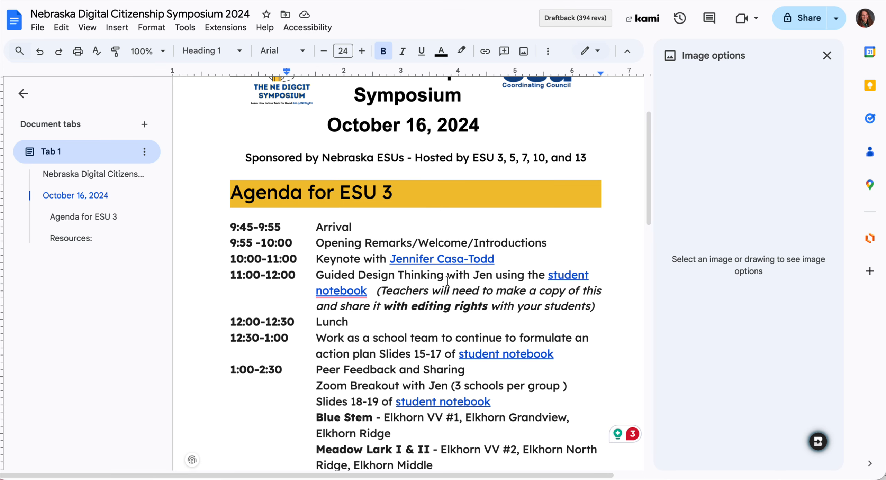
{"action": "left_click", "coordinate": [533, 224]}
{"action": "left_click", "coordinate": [826, 55]}
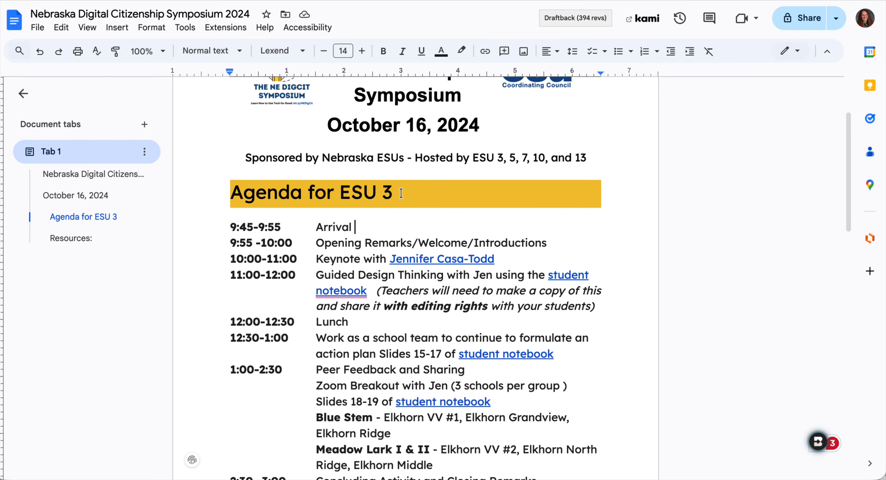
Step: Inspect the borders and shading settings of the "Agenda for ESU 3" heading and apply them as they are
{"action": "left_click_drag", "start_coordinate": [402, 193], "coordinate": [212, 188]}
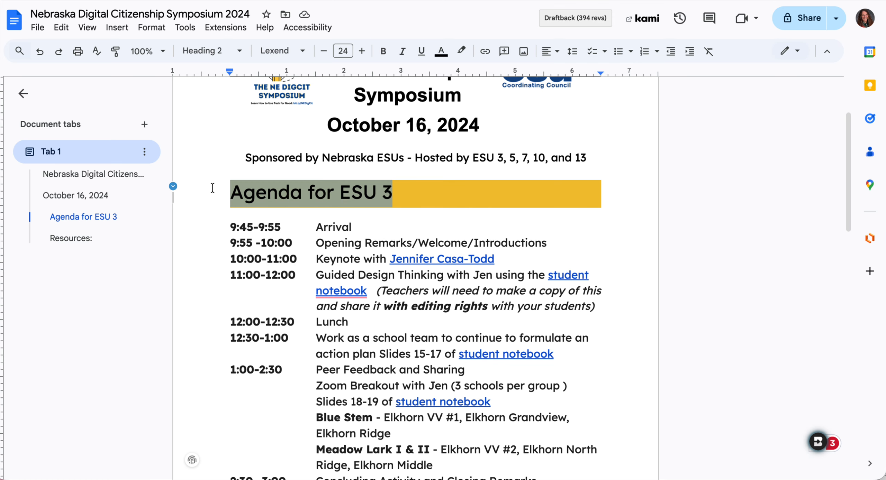
{"action": "left_click", "coordinate": [160, 34]}
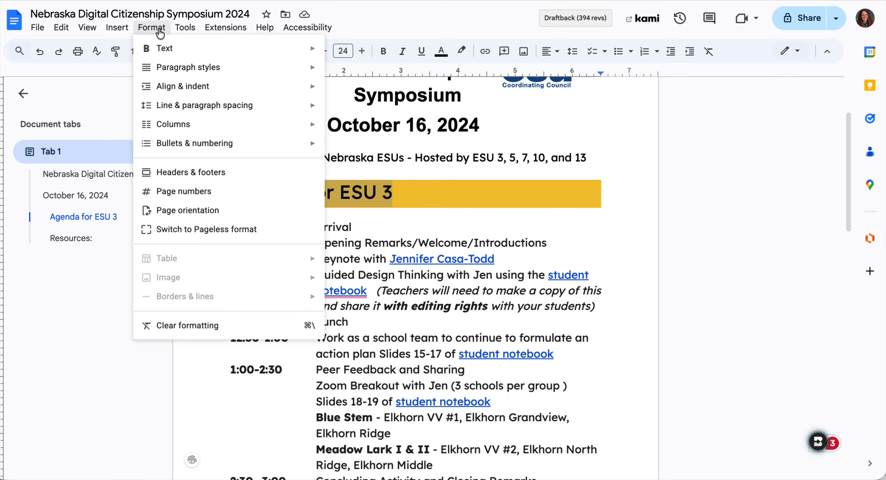
{"action": "mouse_move", "coordinate": [162, 69]}
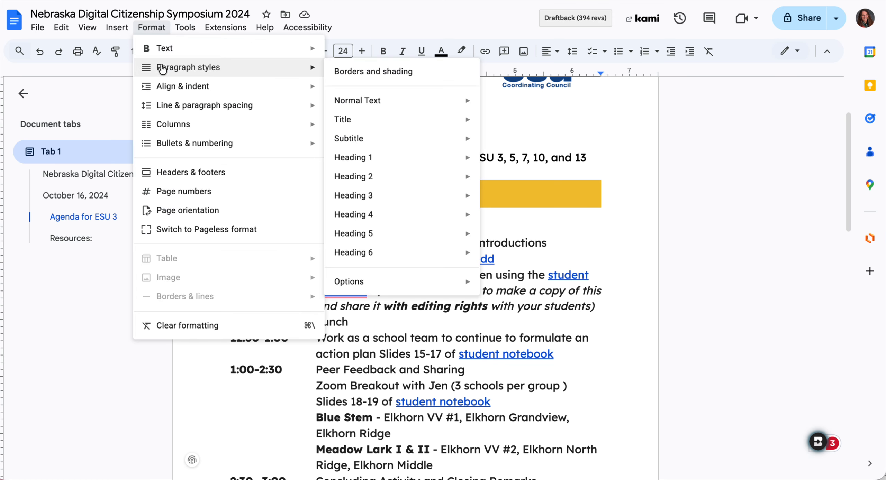
{"action": "left_click", "coordinate": [394, 72]}
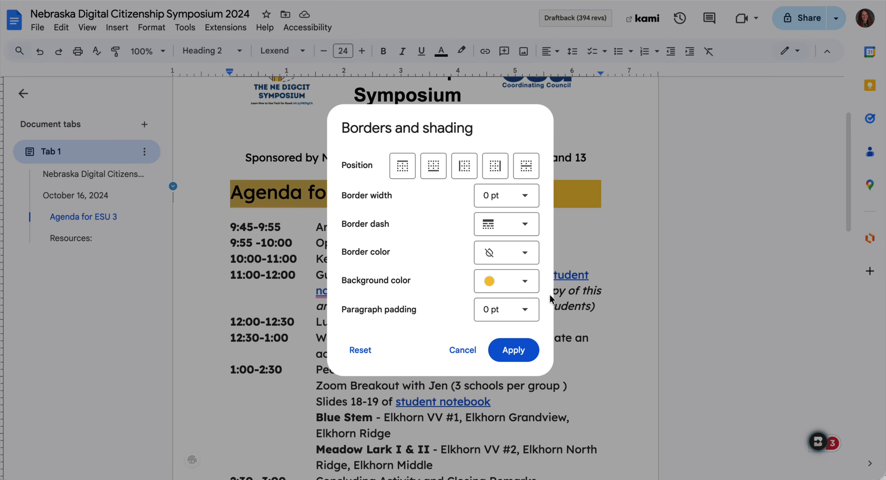
{"action": "left_click", "coordinate": [516, 351]}
{"action": "left_click", "coordinate": [446, 210]}
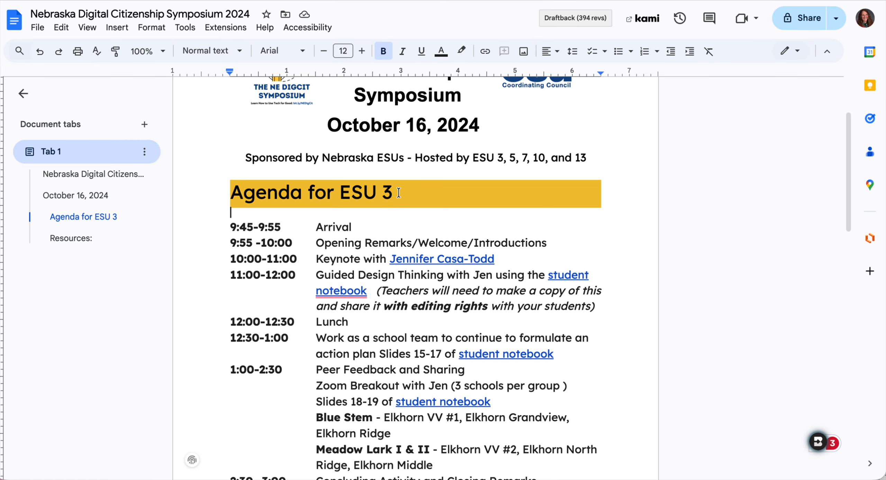
Step: Review the rest of the agenda and the Resources section, including its links, QR code and feedback form line
{"action": "scroll", "coordinate": [398, 193], "scroll_direction": "down", "scroll_amount": 3}
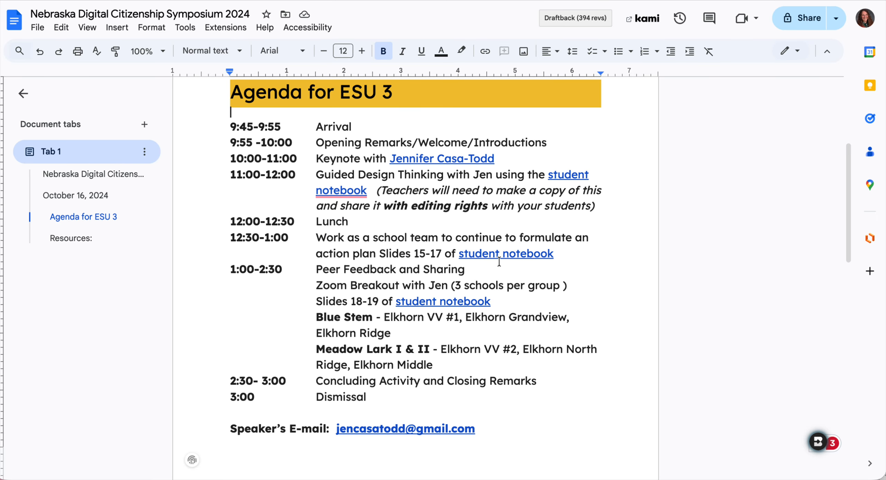
{"action": "scroll", "coordinate": [499, 262], "scroll_direction": "down", "scroll_amount": 5}
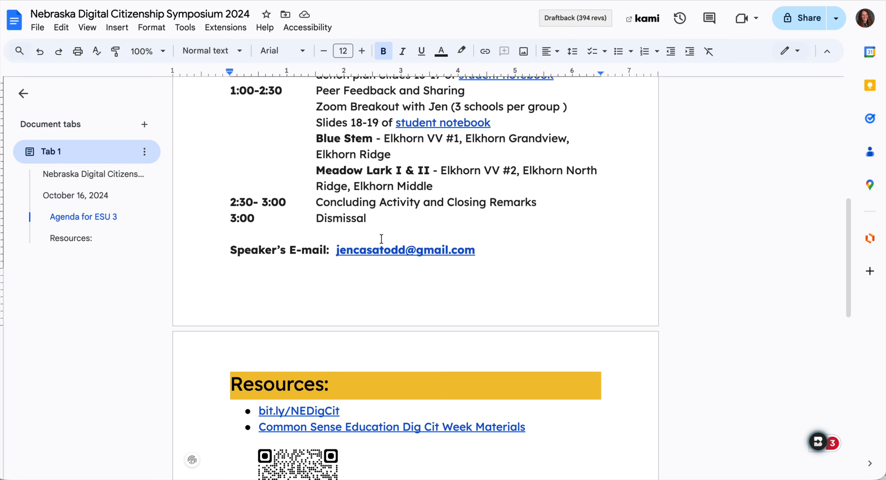
{"action": "scroll", "coordinate": [516, 259], "scroll_direction": "down", "scroll_amount": 3}
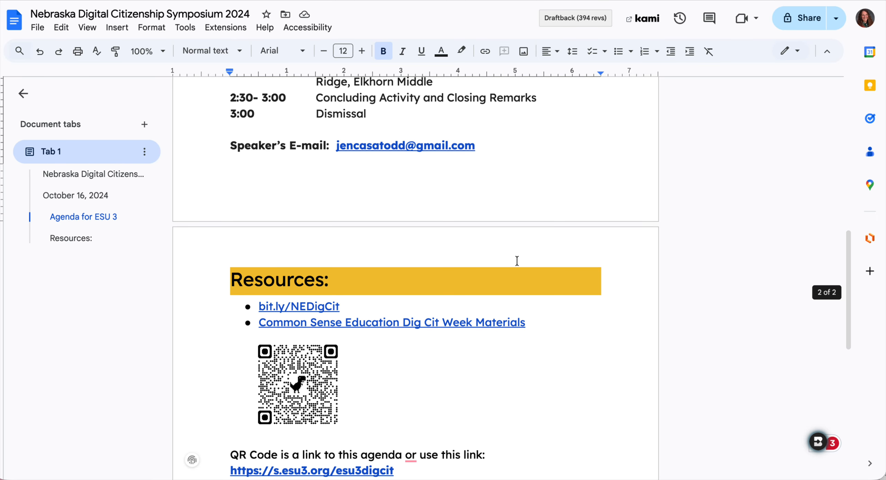
{"action": "scroll", "coordinate": [517, 260], "scroll_direction": "down", "scroll_amount": 5}
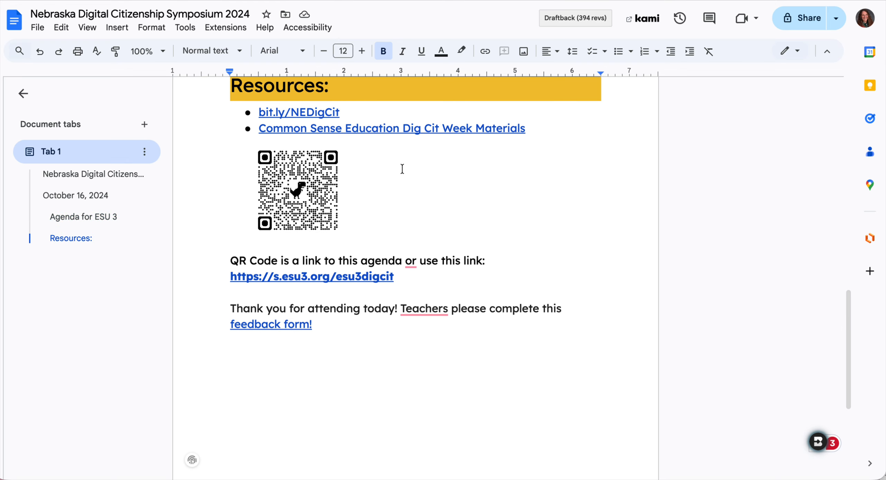
{"action": "scroll", "coordinate": [402, 169], "scroll_direction": "up", "scroll_amount": 3}
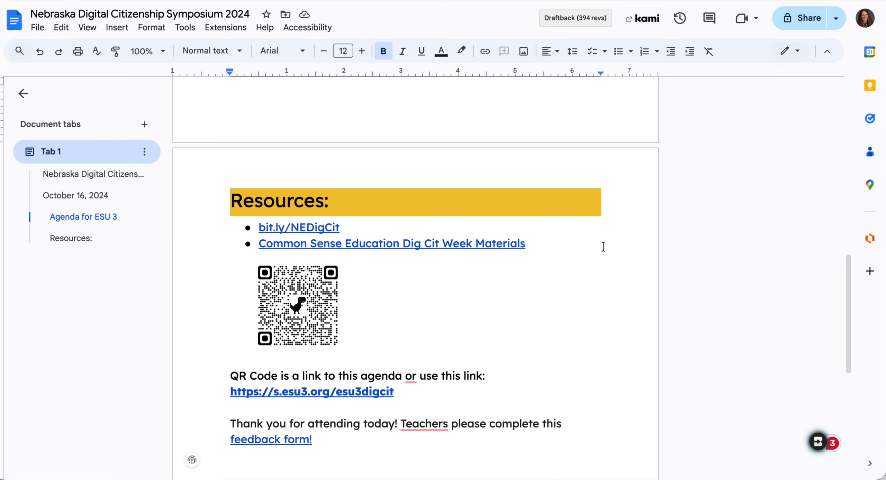
{"action": "scroll", "coordinate": [591, 307], "scroll_direction": "down", "scroll_amount": 4}
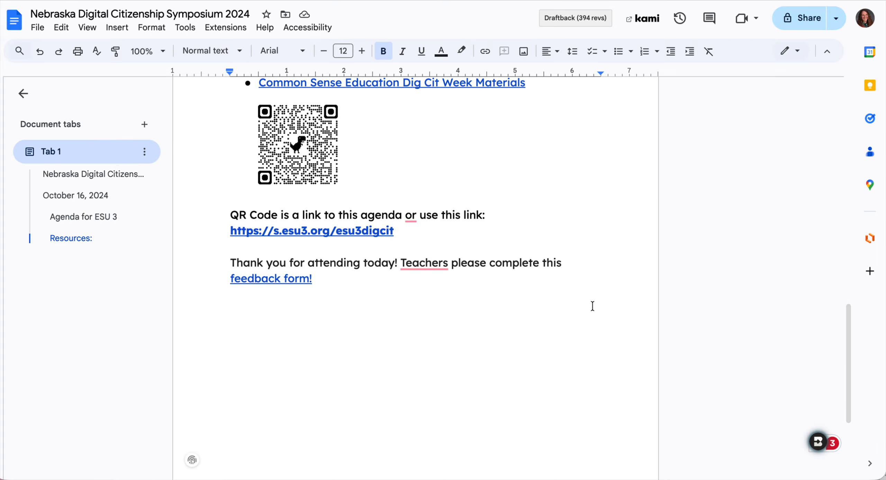